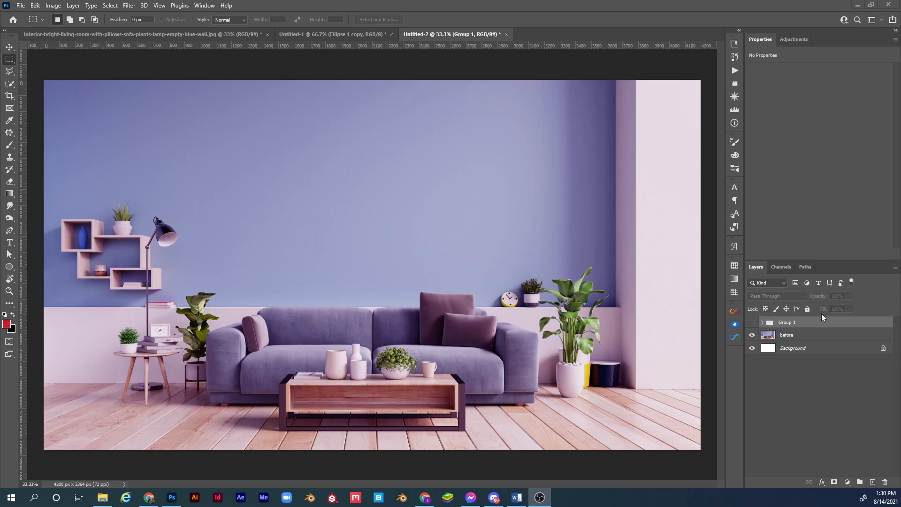
# Toggle the visibility of Group 1 to compare the room photo with and without the correction, and delete the group.
pyautogui.click(780, 336)
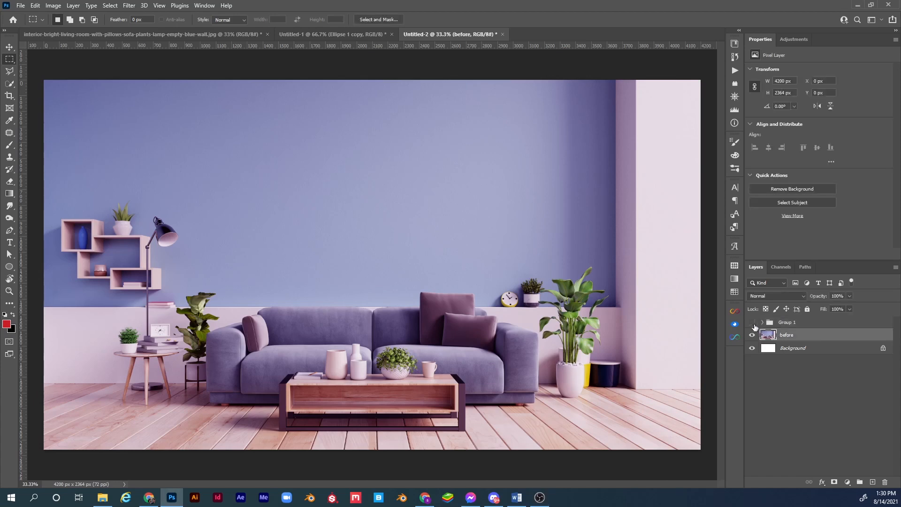
pyautogui.click(751, 323)
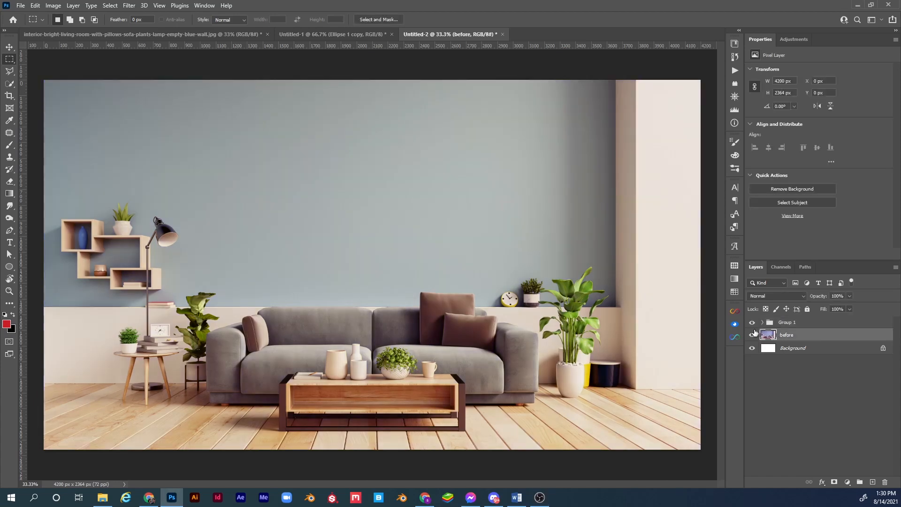
pyautogui.click(753, 325)
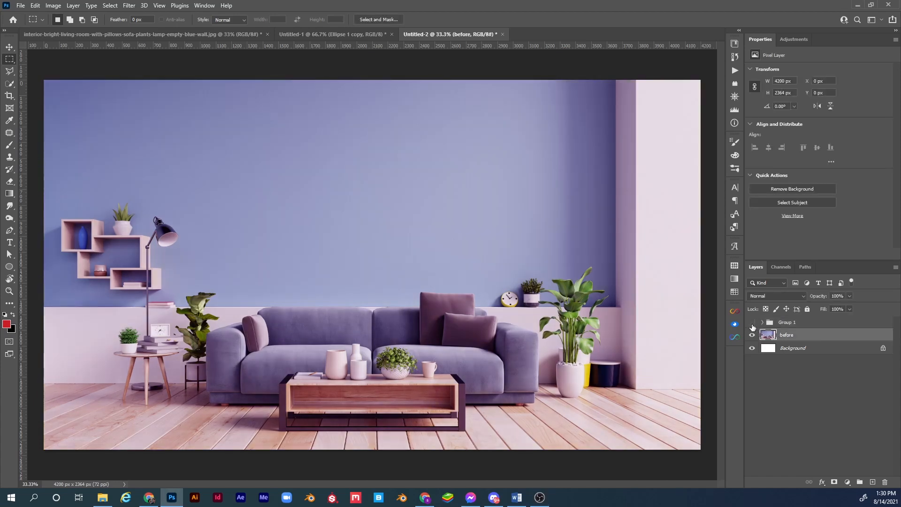
pyautogui.click(752, 323)
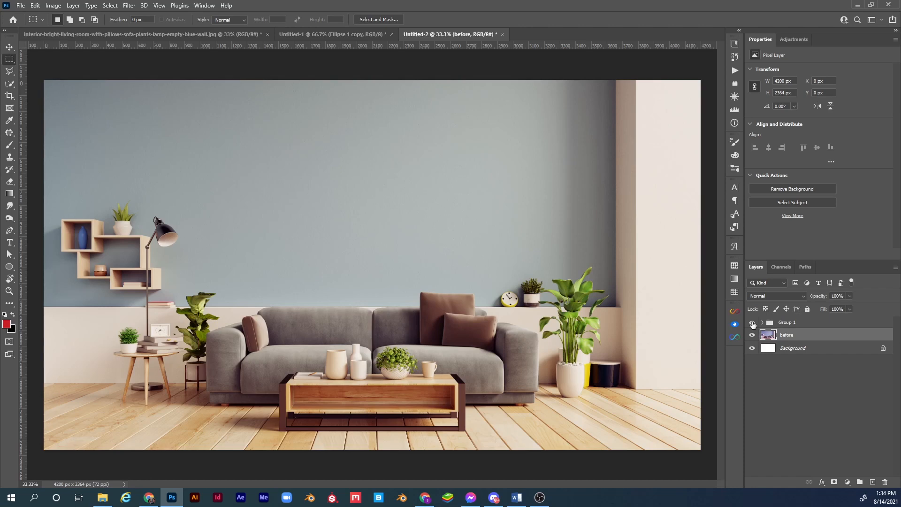
pyautogui.click(796, 324)
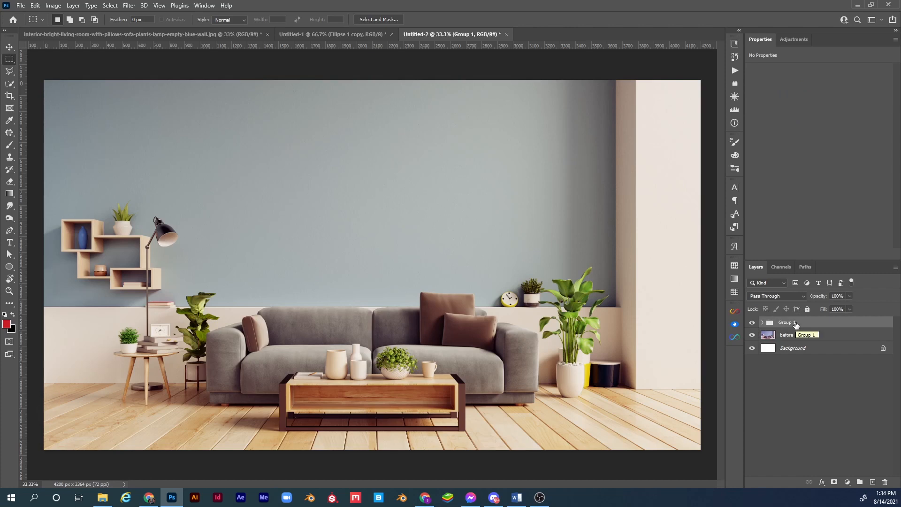
pyautogui.press('Delete')
# Add a Solid Color fill layer in neutral gray with 50% brightness above the photo and set its blend mode to Difference.
pyautogui.click(847, 482)
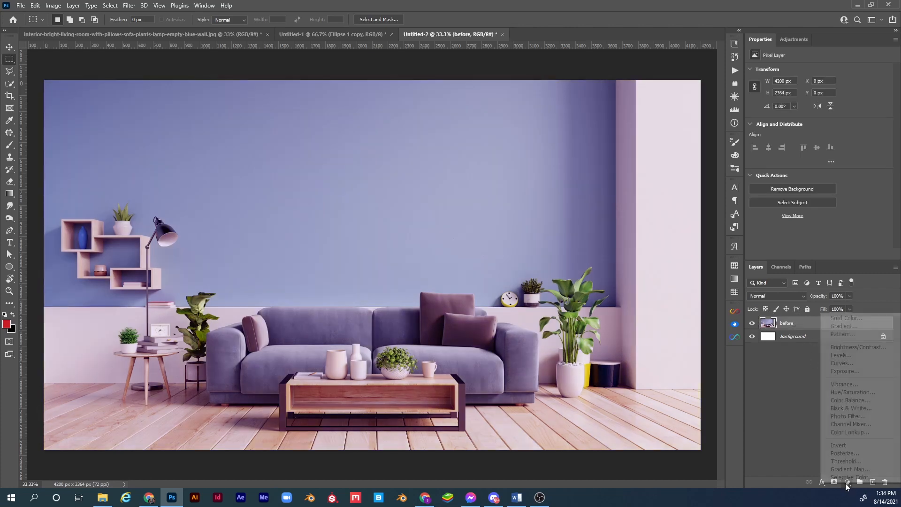
pyautogui.click(849, 320)
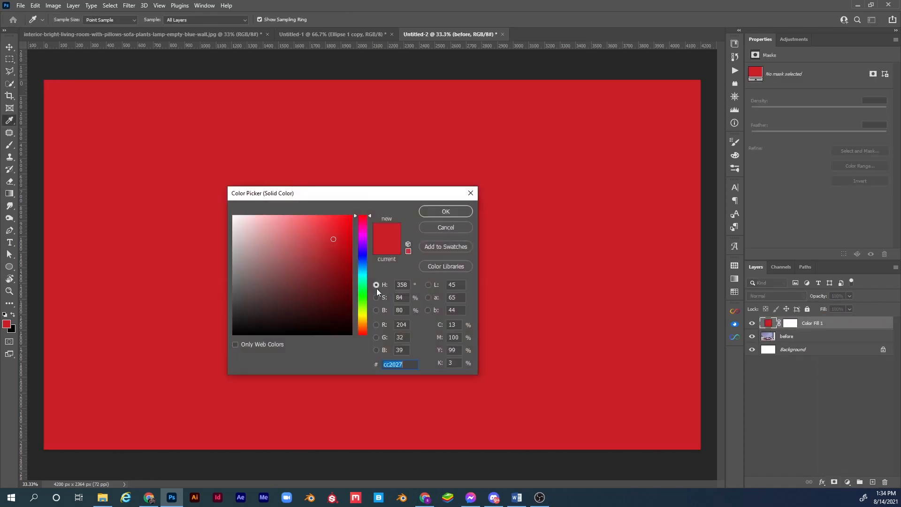
pyautogui.moveTo(288, 282); pyautogui.dragTo(232, 281)
pyautogui.click(407, 312)
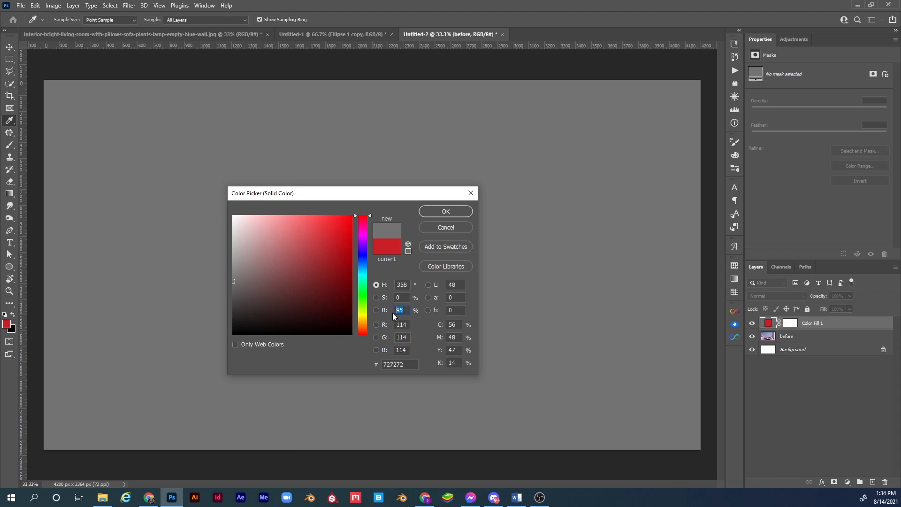
pyautogui.write('50')
pyautogui.press('Return')
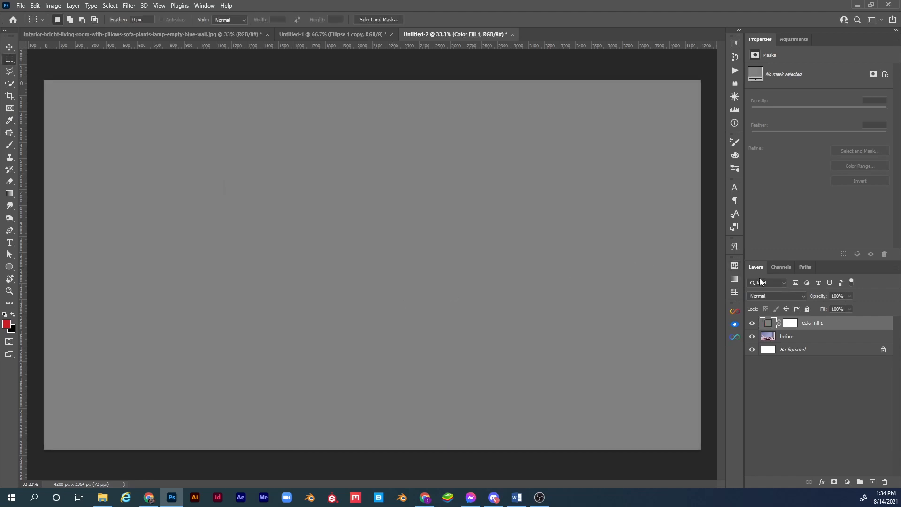
pyautogui.click(782, 295)
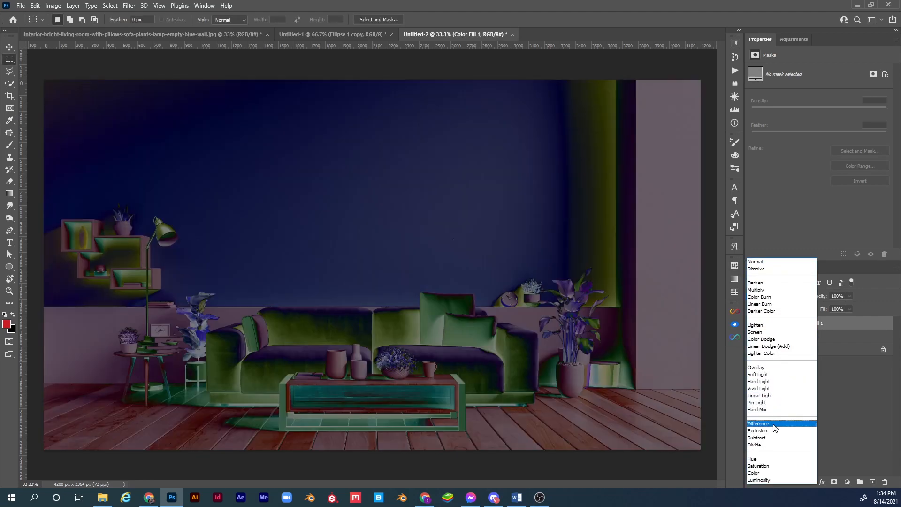
pyautogui.click(775, 424)
# Add a Threshold adjustment layer and set its threshold level to 8 to isolate the neutral areas in black.
pyautogui.click(846, 482)
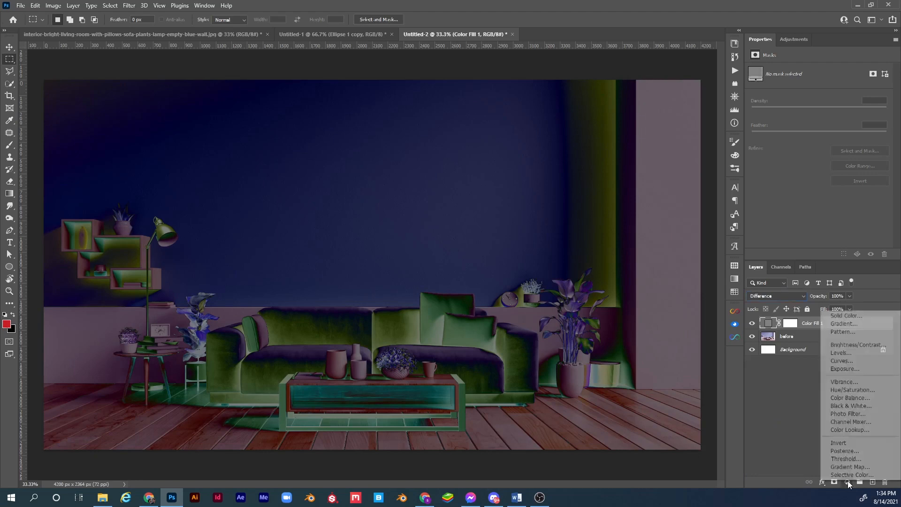
pyautogui.click(847, 459)
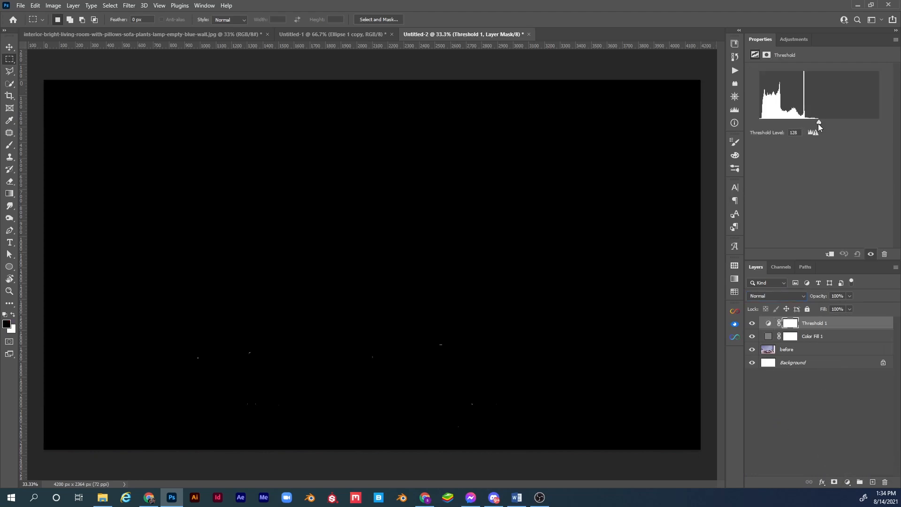
pyautogui.moveTo(819, 123); pyautogui.dragTo(753, 125)
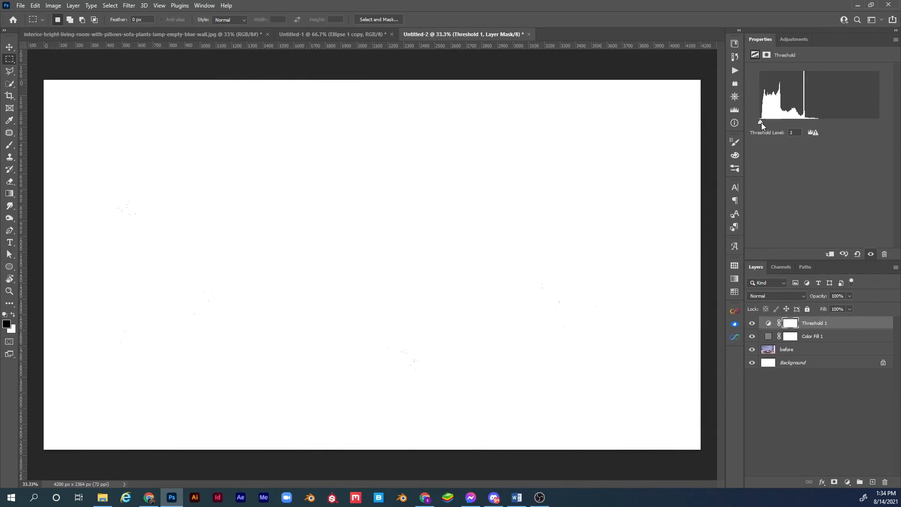
pyautogui.moveTo(762, 123); pyautogui.dragTo(764, 123)
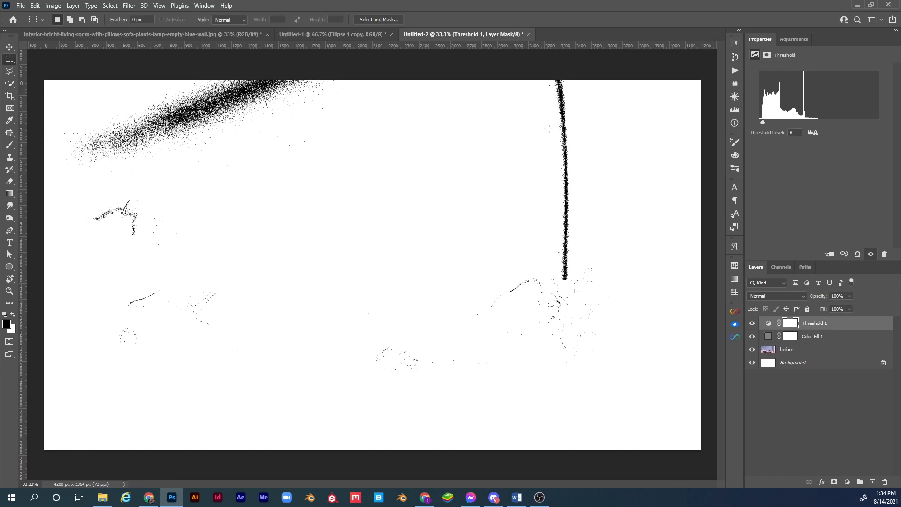
# Place a color sampler point in the vertical black band on the wall above the large plant and show the Info read-out.
pyautogui.press('z')
pyautogui.moveTo(568, 284); pyautogui.dragTo(634, 290)
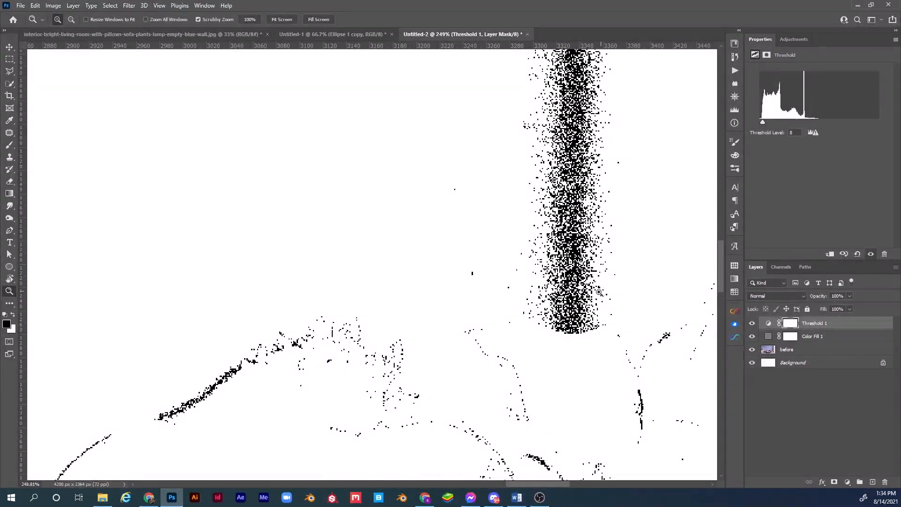
pyautogui.press('i')
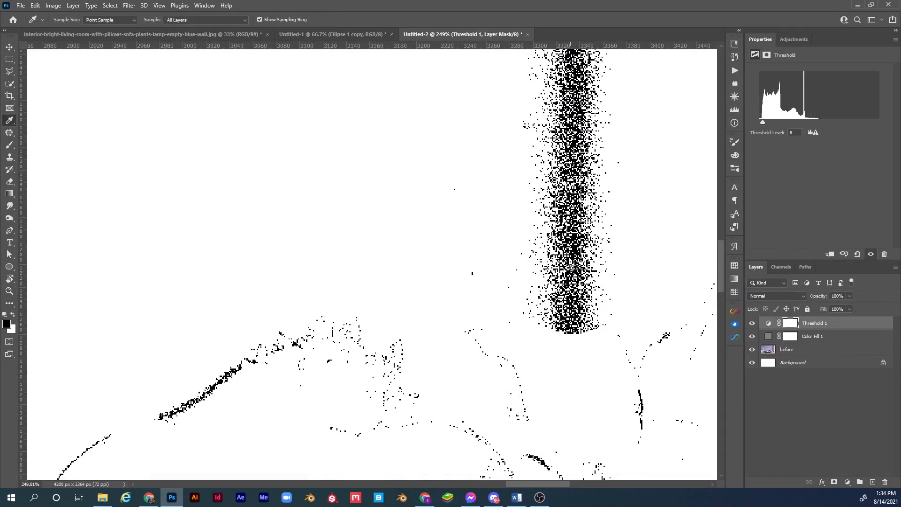
pyautogui.press('F8')
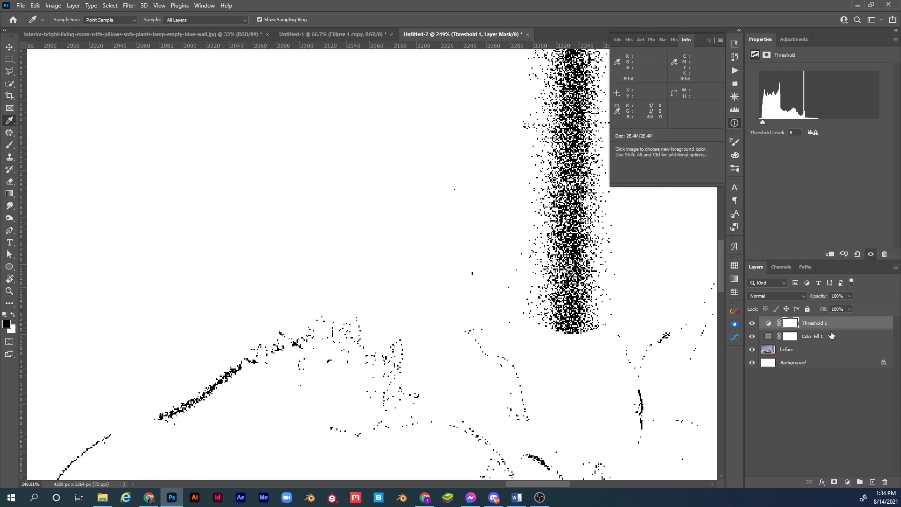
# Hide the Threshold 1 and Color Fill 1 layers to reveal the photo.
pyautogui.click(752, 323)
pyautogui.click(752, 336)
pyautogui.click(798, 350)
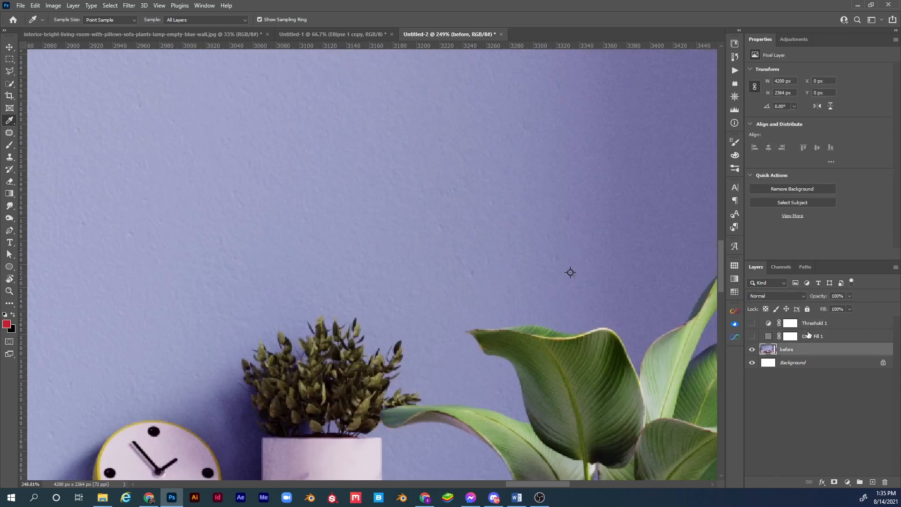
# Add a Curves adjustment layer above Threshold 1 and set its gray point at the color sampler mark on the wall.
pyautogui.click(808, 325)
pyautogui.click(847, 482)
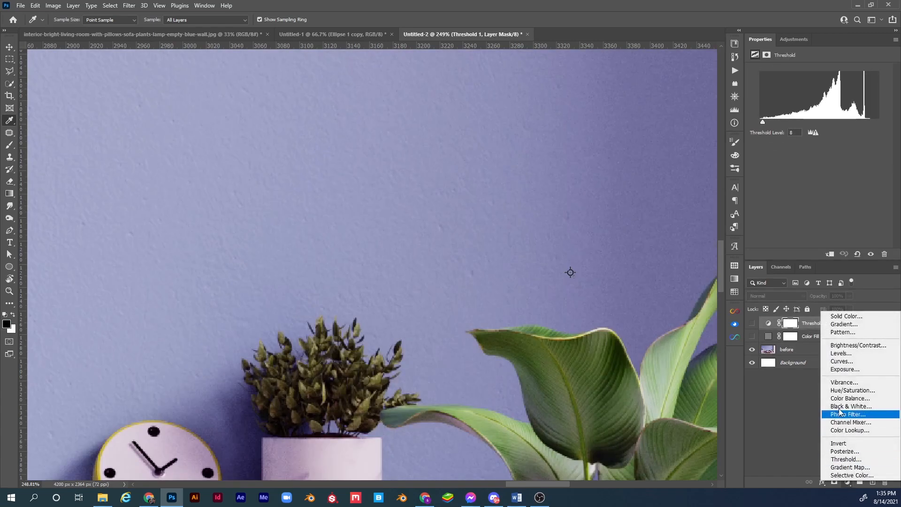
pyautogui.click(842, 361)
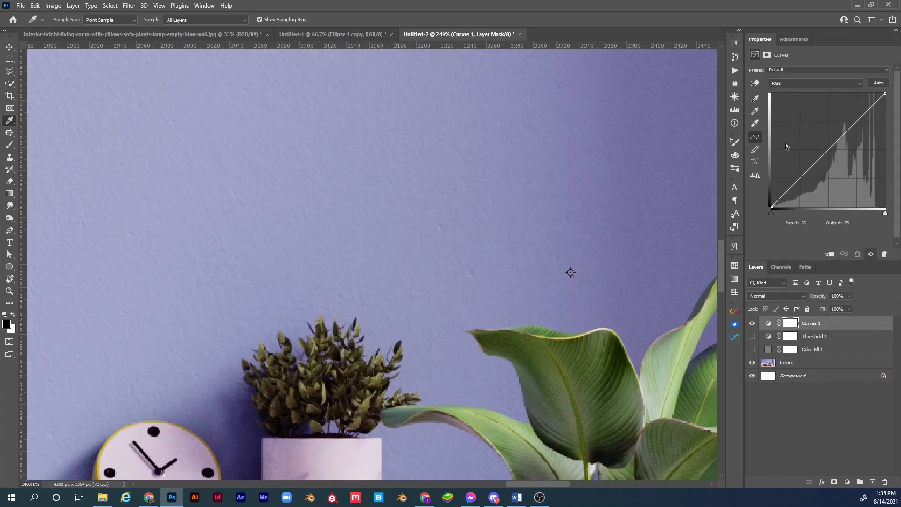
pyautogui.click(757, 113)
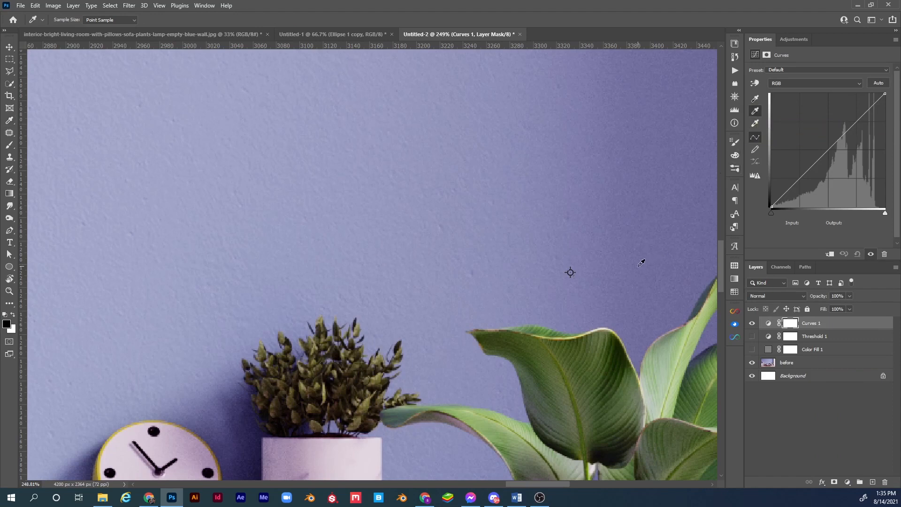
pyautogui.click(570, 273)
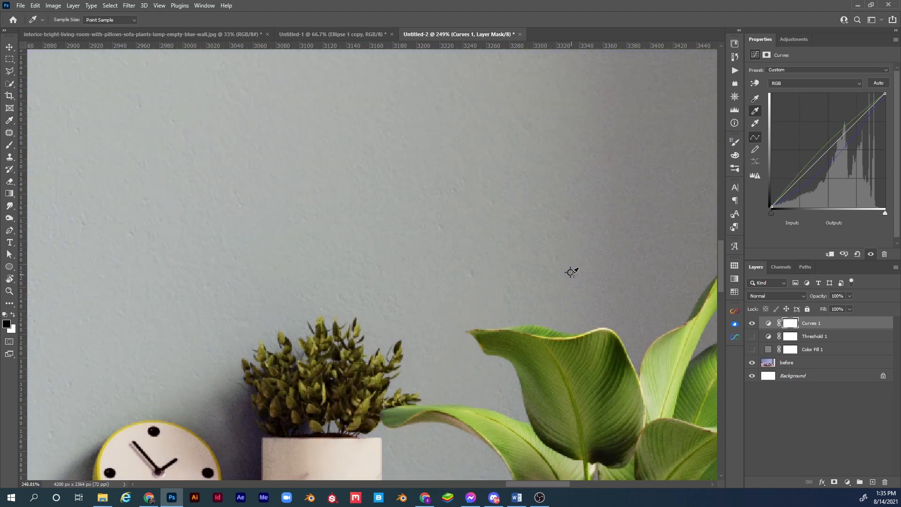
# Compare the whole photo with and without the Curves 1 correction.
pyautogui.hotkey('ctrl', '0')
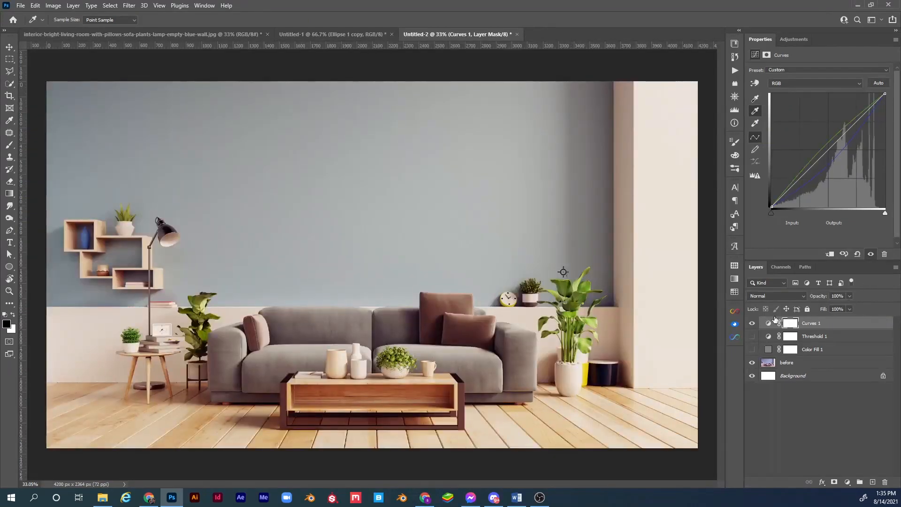
pyautogui.click(752, 324)
pyautogui.click(752, 324)
pyautogui.click(751, 324)
pyautogui.click(752, 324)
# Delete the Curves 1, Threshold 1 and Color Fill 1 layers.
pyautogui.keyDown('shift'); pyautogui.click(841, 349); pyautogui.keyUp('shift')
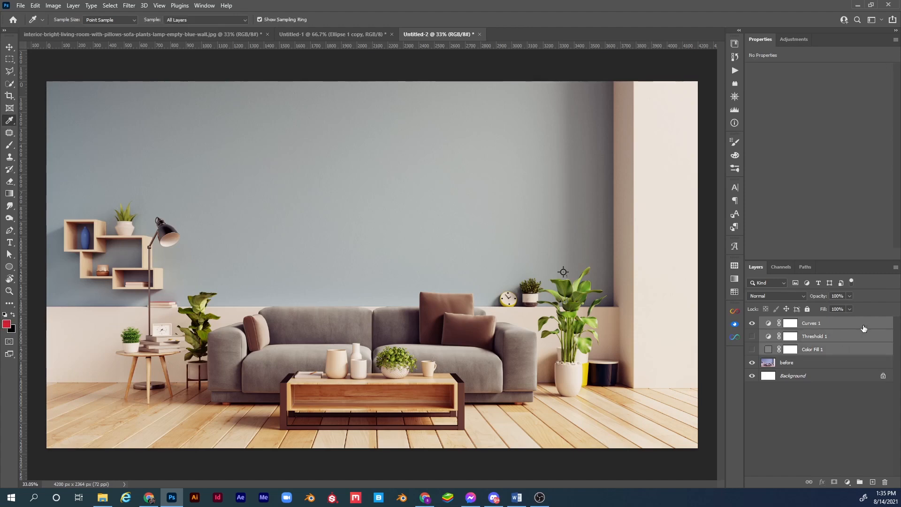
pyautogui.press('Delete')
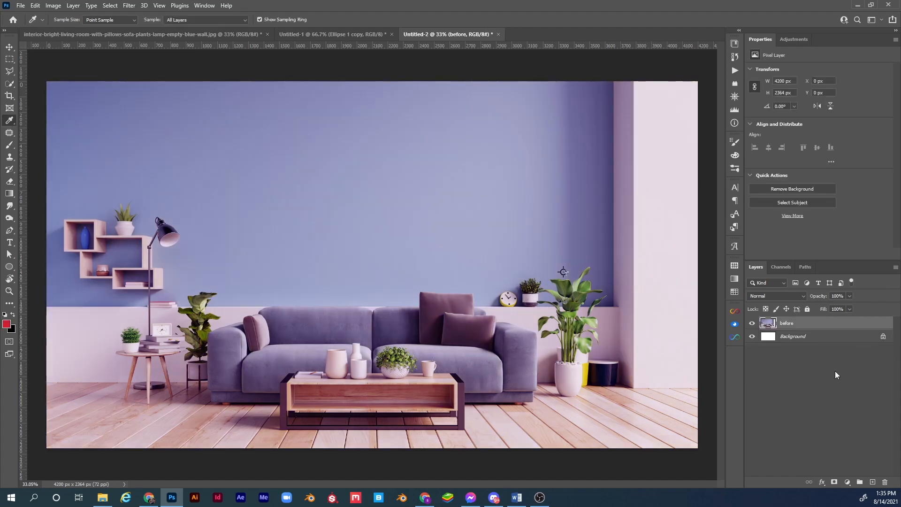
# Create a 50% gray (808080) Solid Color fill layer over the before layer and set its blend mode to Difference.
pyautogui.click(847, 483)
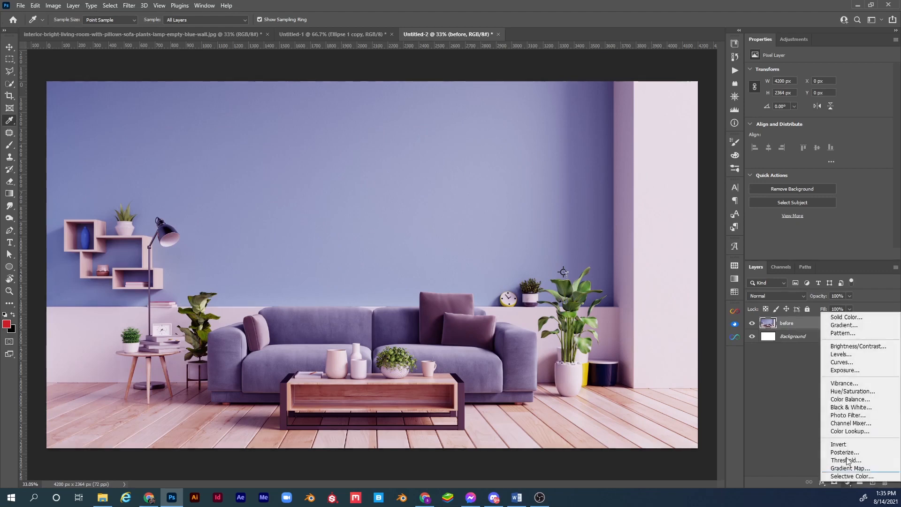
pyautogui.click(854, 322)
pyautogui.moveTo(308, 261); pyautogui.dragTo(233, 287)
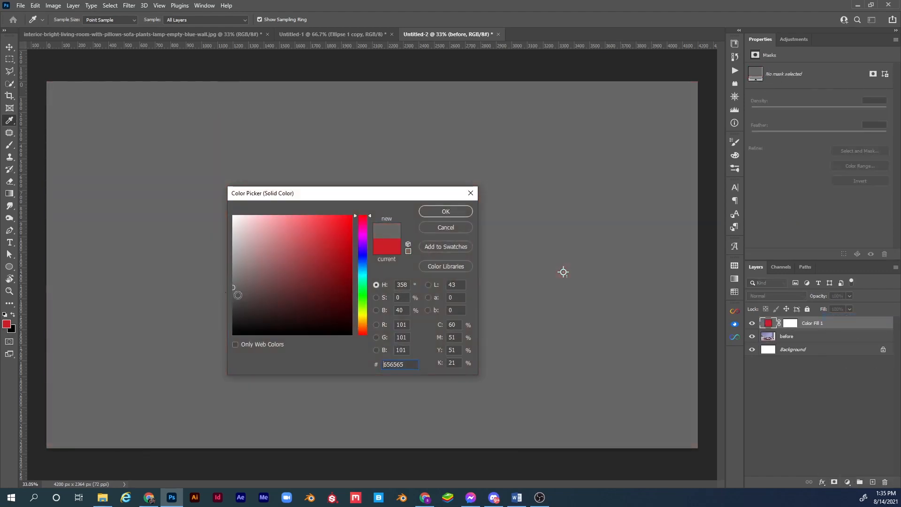
pyautogui.click(404, 313)
pyautogui.write('50')
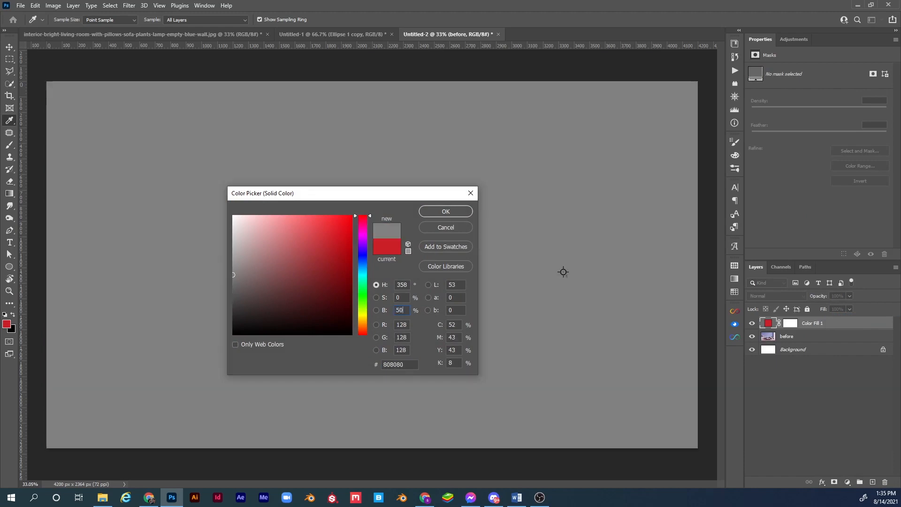
pyautogui.press('Return')
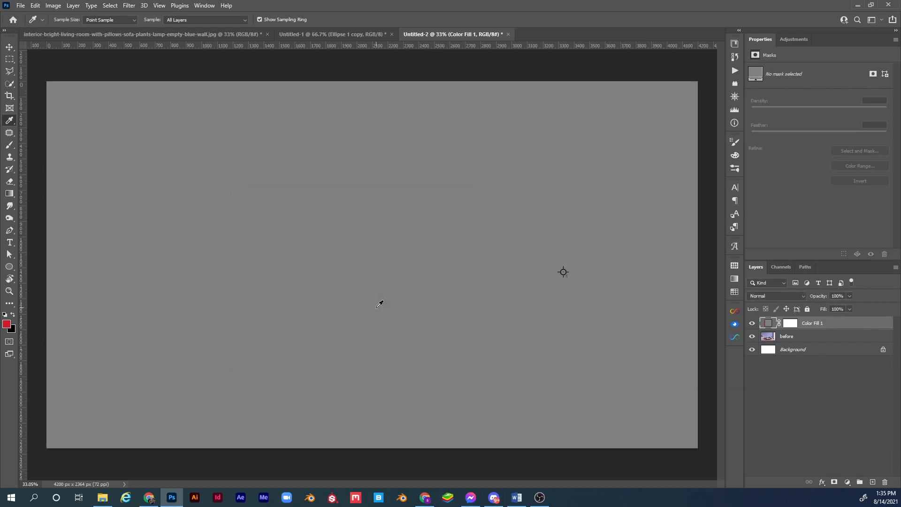
pyautogui.click(768, 297)
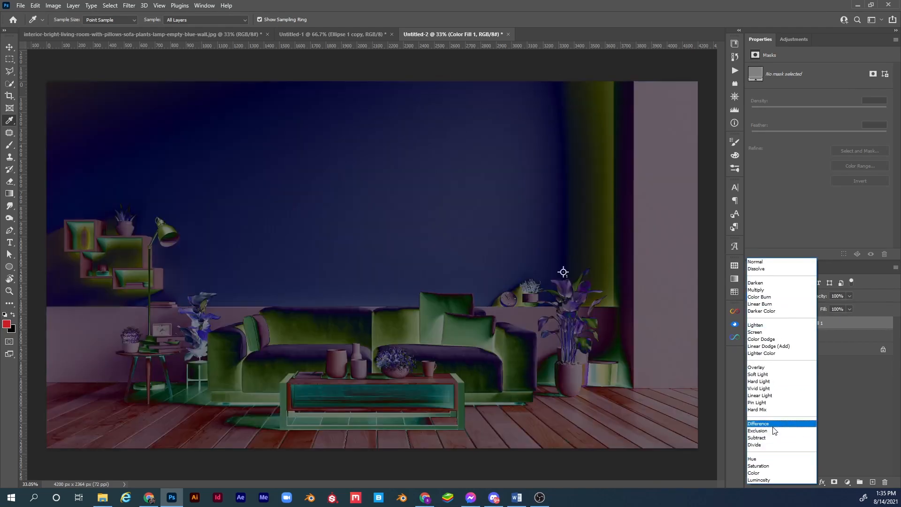
pyautogui.click(773, 424)
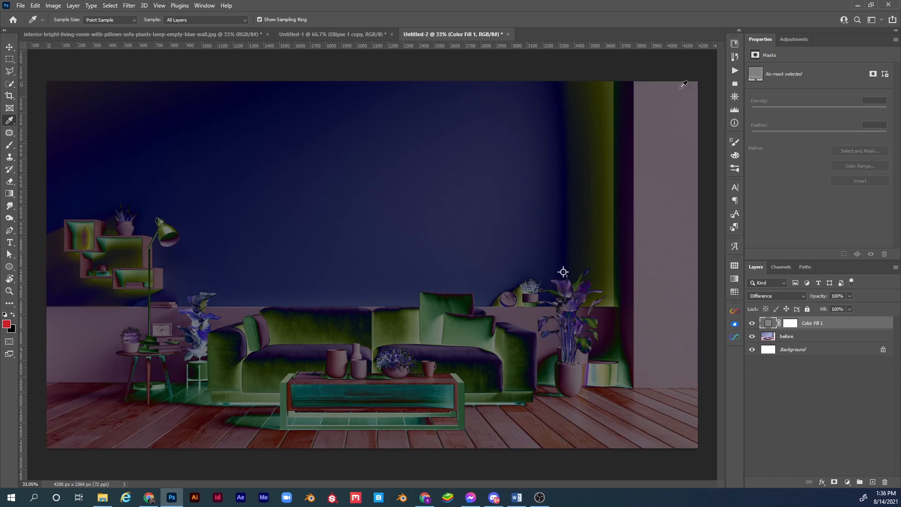
# In the Untitled-1 document, show the Ellipse 1 copy layer and set its blend mode to Normal.
pyautogui.click(371, 35)
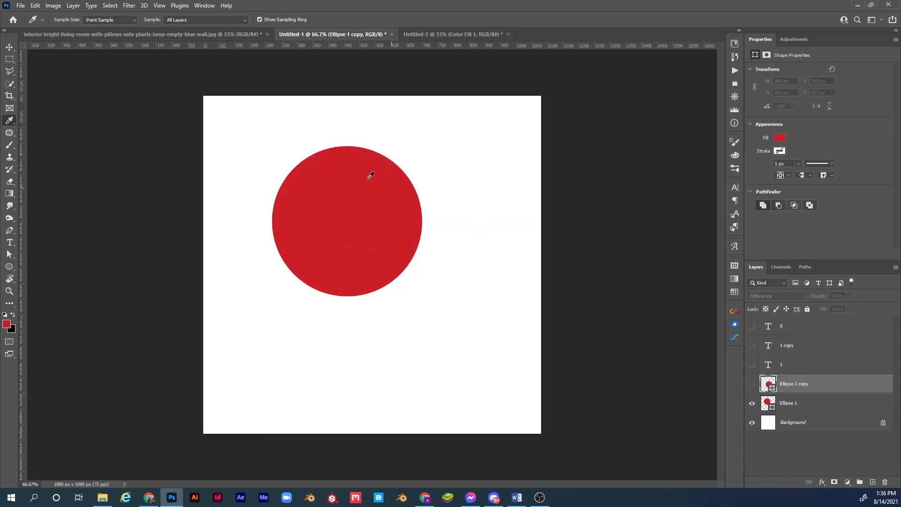
pyautogui.click(753, 385)
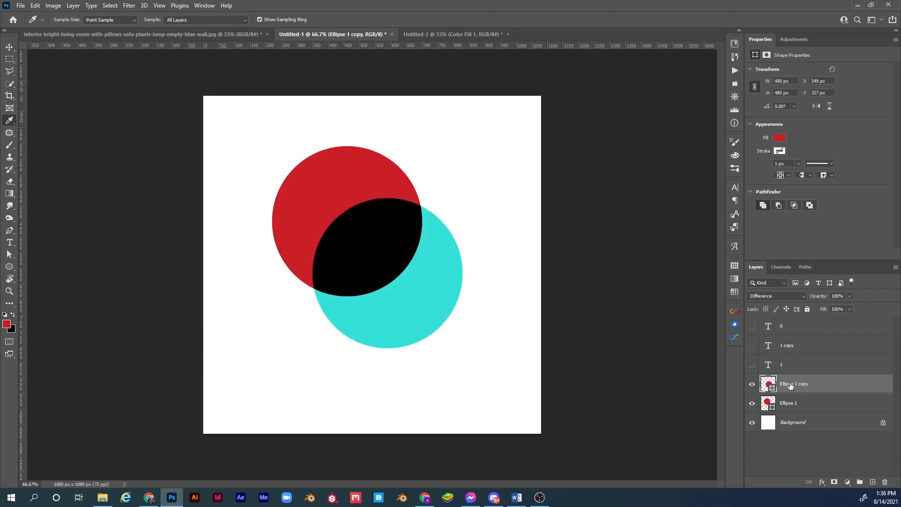
pyautogui.click(781, 296)
pyautogui.click(768, 263)
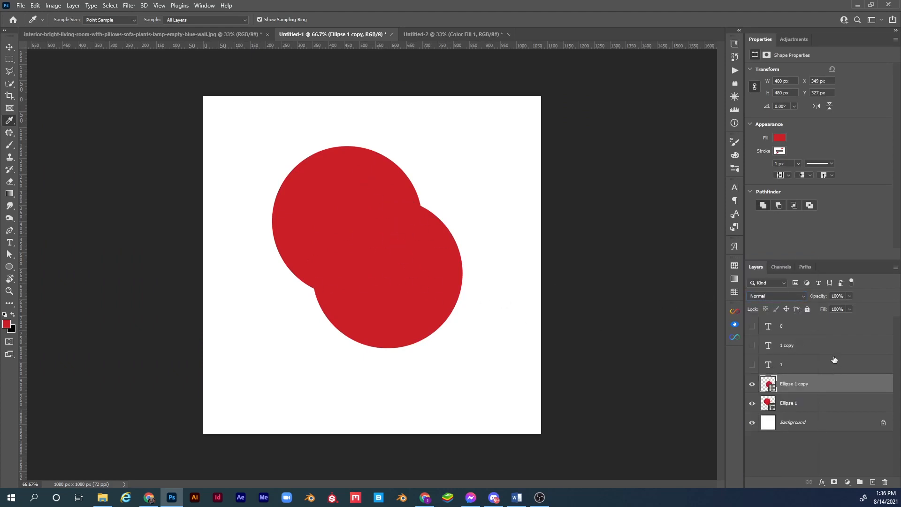
# Set the Ellipse 1 copy layer's blend mode to Difference and show the 1, 1 copy and 0 text layers.
pyautogui.click(794, 296)
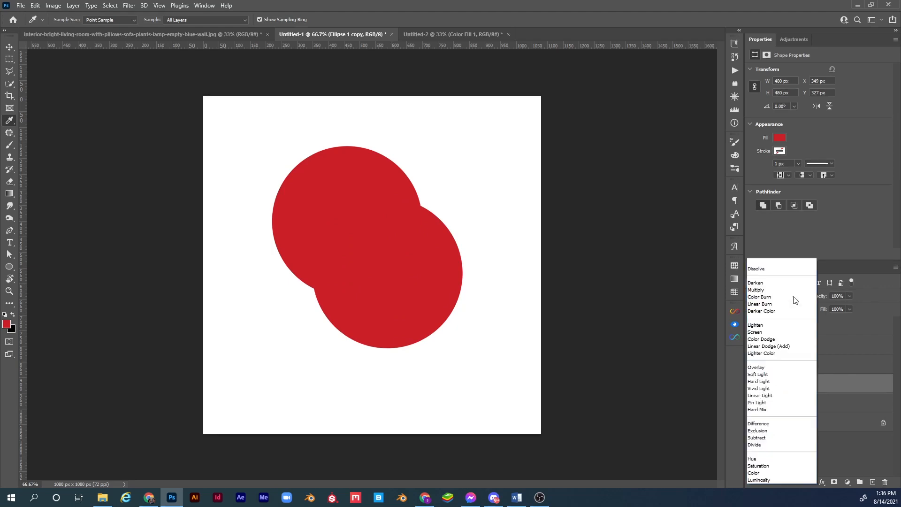
pyautogui.click(798, 424)
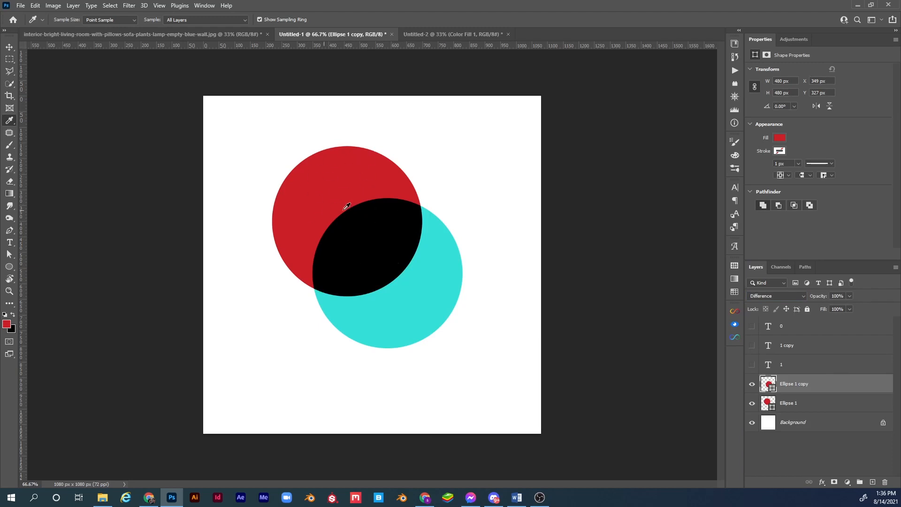
pyautogui.click(752, 365)
pyautogui.click(769, 365)
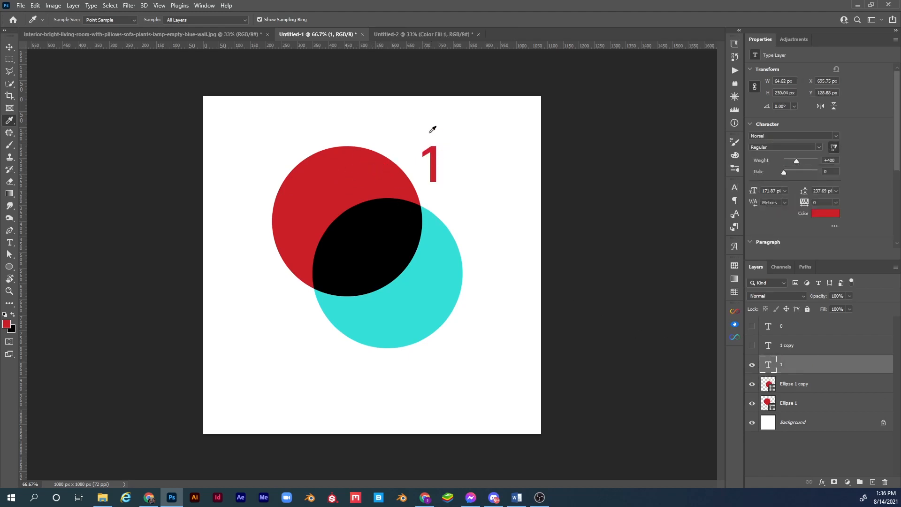
pyautogui.click(752, 346)
pyautogui.click(752, 327)
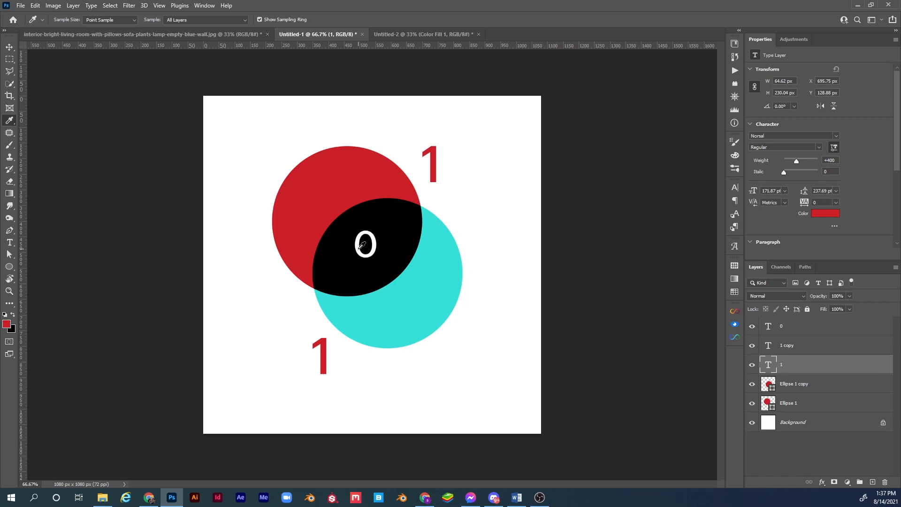
# In the Untitled-2 document, add a Threshold adjustment layer above Color Fill 1 and set its threshold level to 10.
pyautogui.click(227, 34)
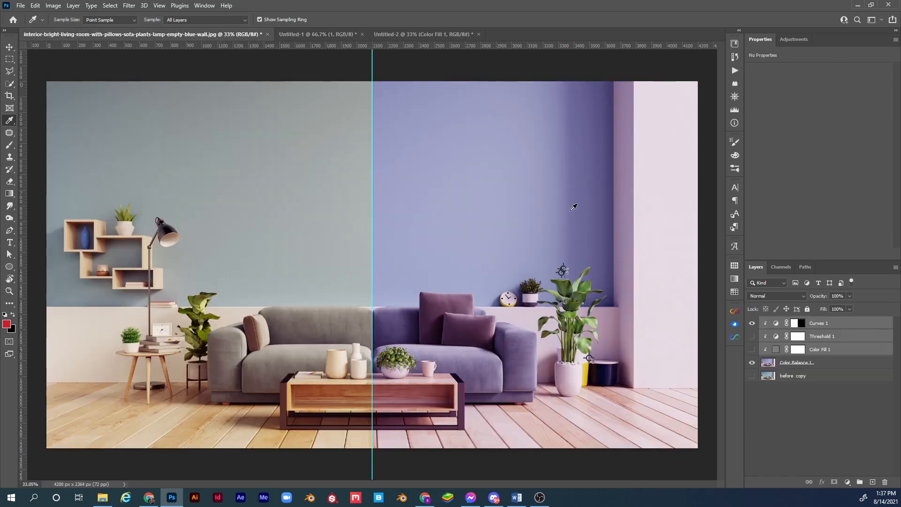
pyautogui.click(423, 34)
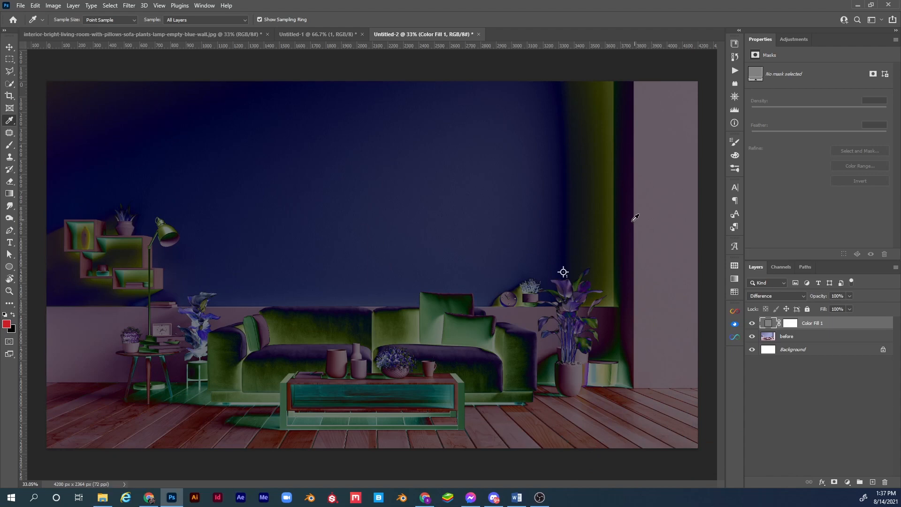
pyautogui.click(847, 484)
pyautogui.click(845, 464)
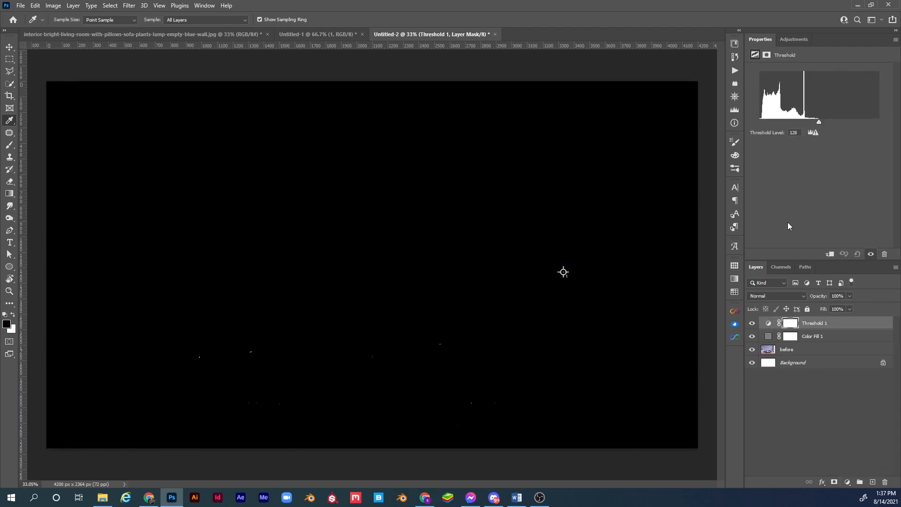
pyautogui.moveTo(819, 123); pyautogui.dragTo(777, 119)
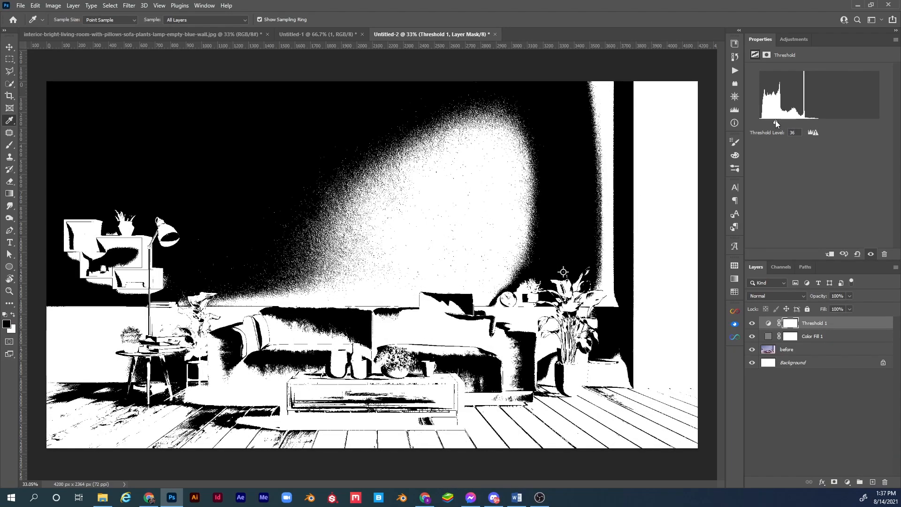
pyautogui.moveTo(776, 122); pyautogui.dragTo(754, 123)
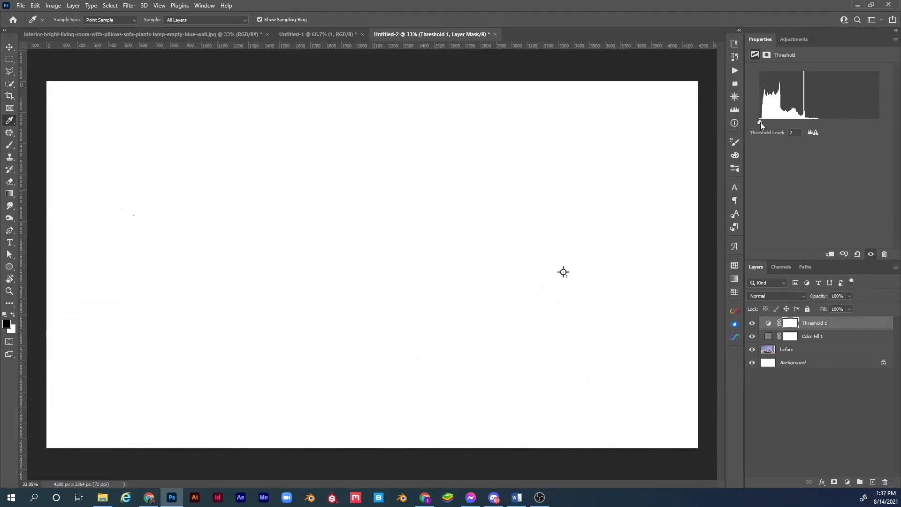
pyautogui.moveTo(762, 122); pyautogui.dragTo(765, 122)
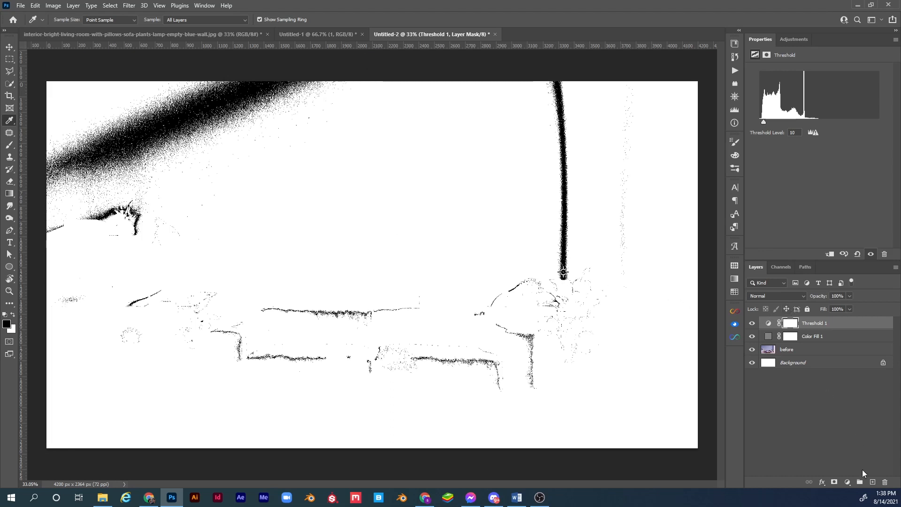
# Add a Curves adjustment layer above Threshold 1 and activate its gray point eyedropper.
pyautogui.click(847, 485)
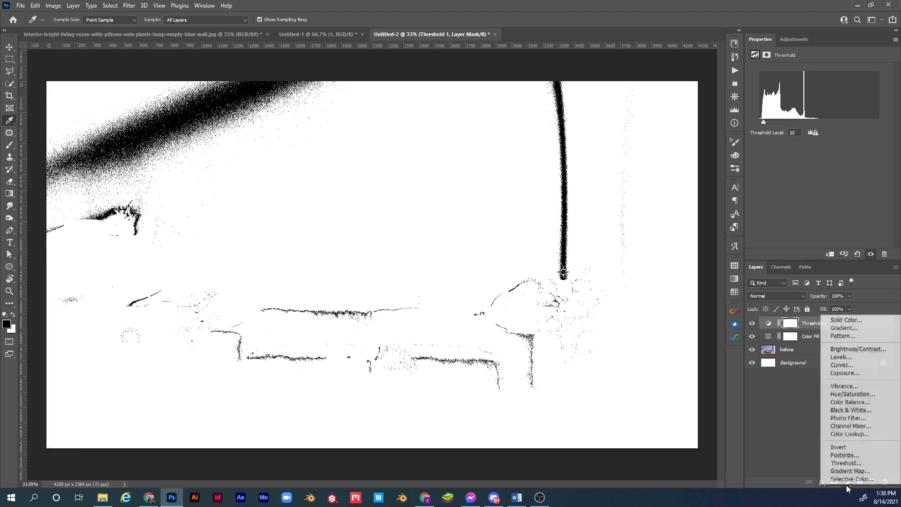
pyautogui.click(853, 369)
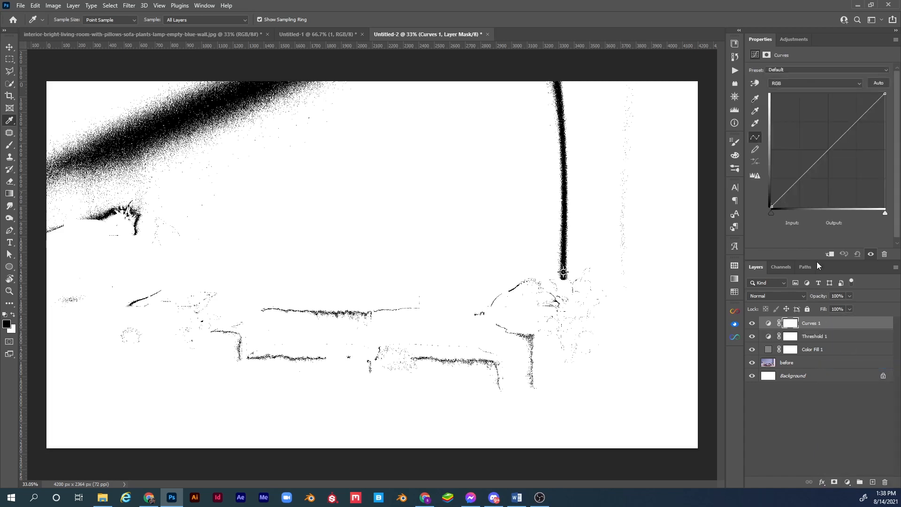
pyautogui.click(757, 112)
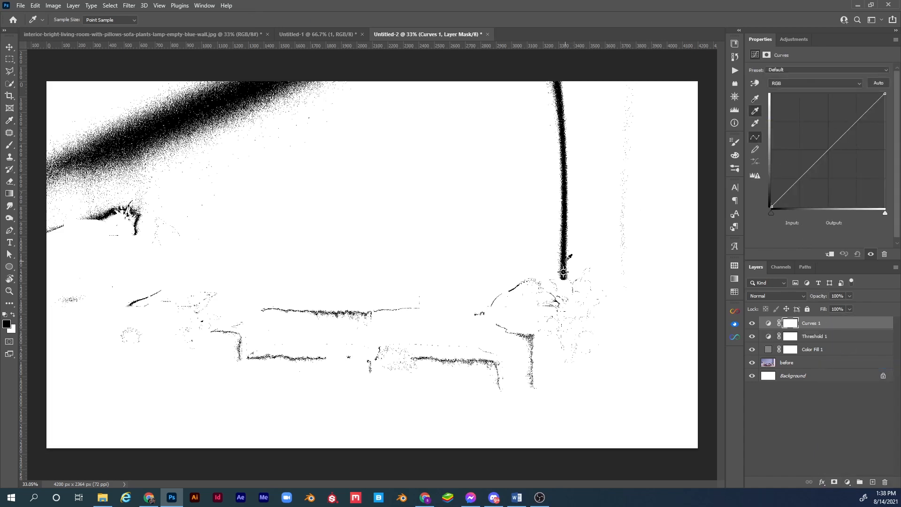
# Place a second color sampler on the black vertical band, just above the existing sampler over the tall plant.
pyautogui.press('z')
pyautogui.moveTo(572, 269); pyautogui.dragTo(599, 292)
pyautogui.press('i')
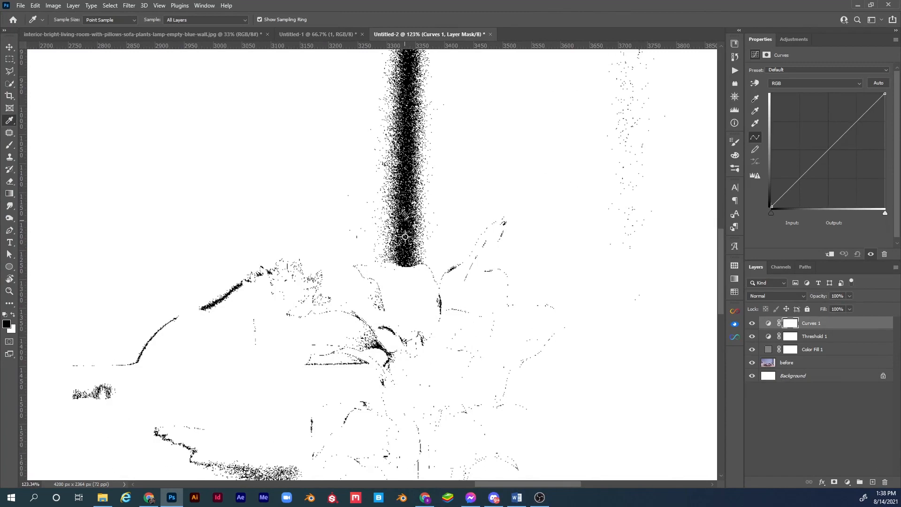
pyautogui.press('F8')
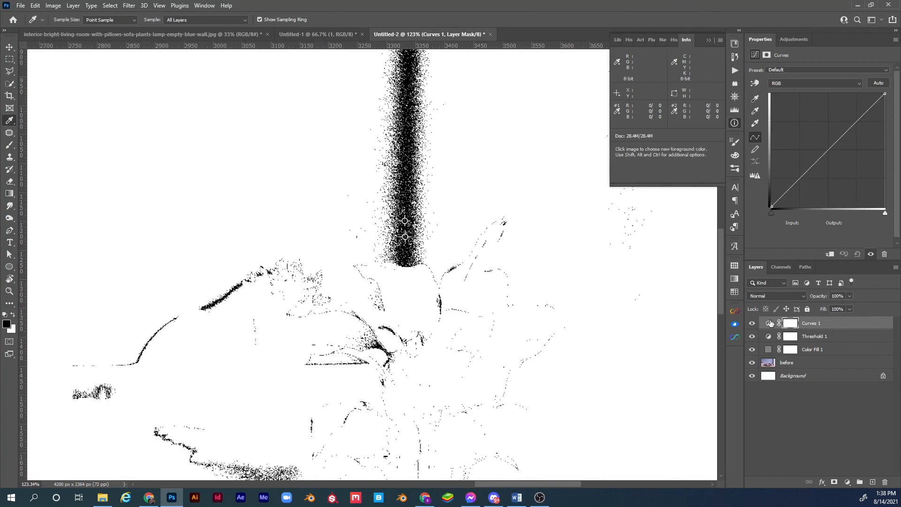
# Hide the Threshold 1 and Color Fill 1 layers and set the Curves gray point at the upper color sampler on the wall.
pyautogui.click(756, 112)
pyautogui.click(405, 221)
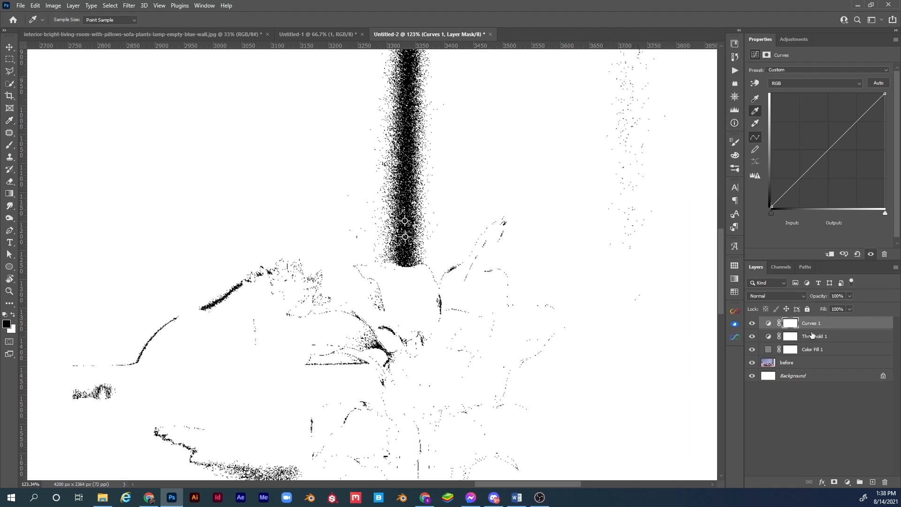
pyautogui.click(753, 336)
pyautogui.click(753, 349)
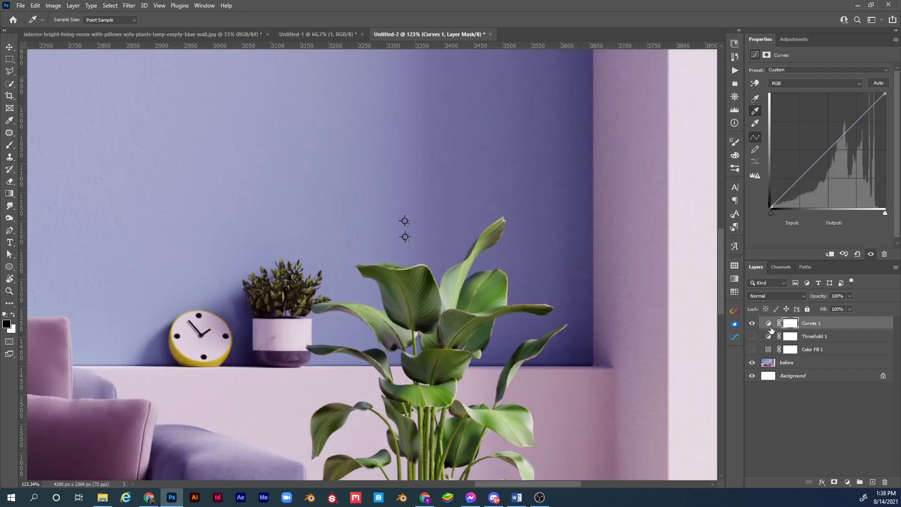
pyautogui.click(756, 110)
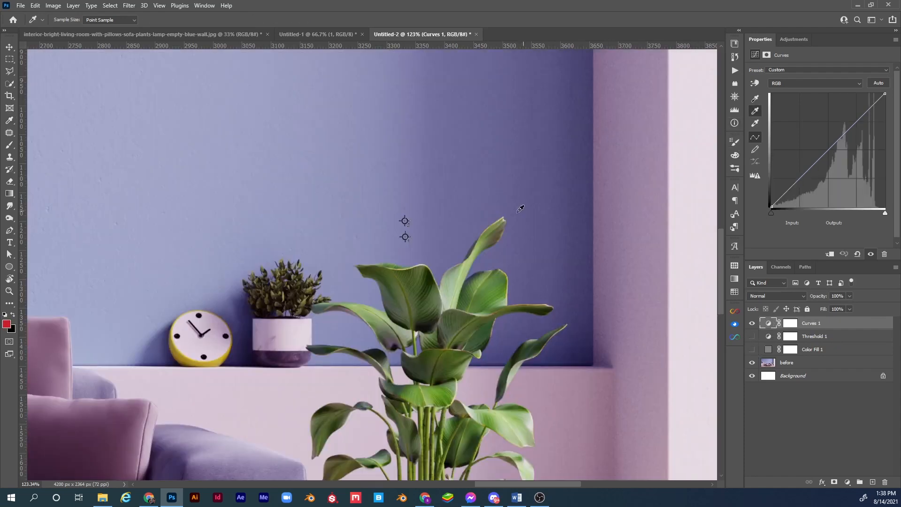
pyautogui.click(406, 220)
# Compare the whole living room photo with the Curves 1 layer hidden and shown.
pyautogui.hotkey('ctrl', '0')
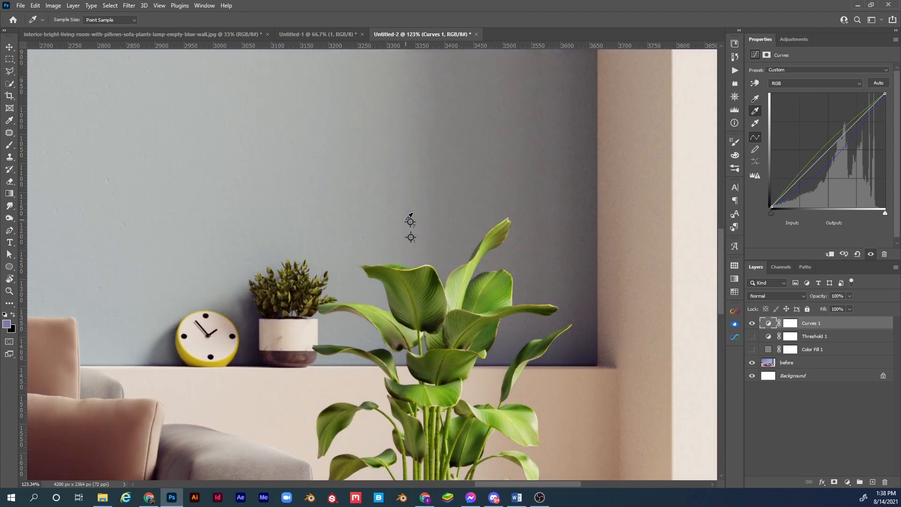
pyautogui.click(751, 325)
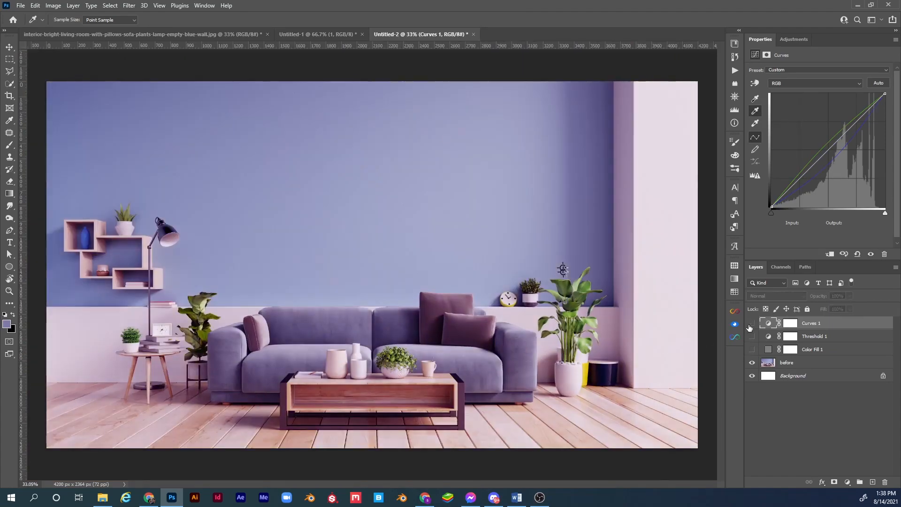
pyautogui.click(751, 324)
pyautogui.click(752, 325)
pyautogui.click(752, 325)
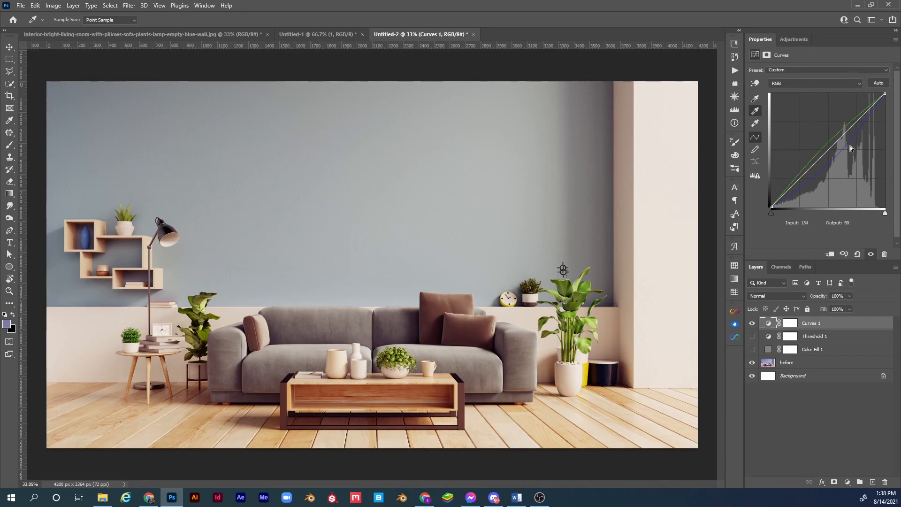
# Examine the Red, Green and Blue channel curves of the Curves 1 adjustment.
pyautogui.click(796, 82)
pyautogui.click(791, 99)
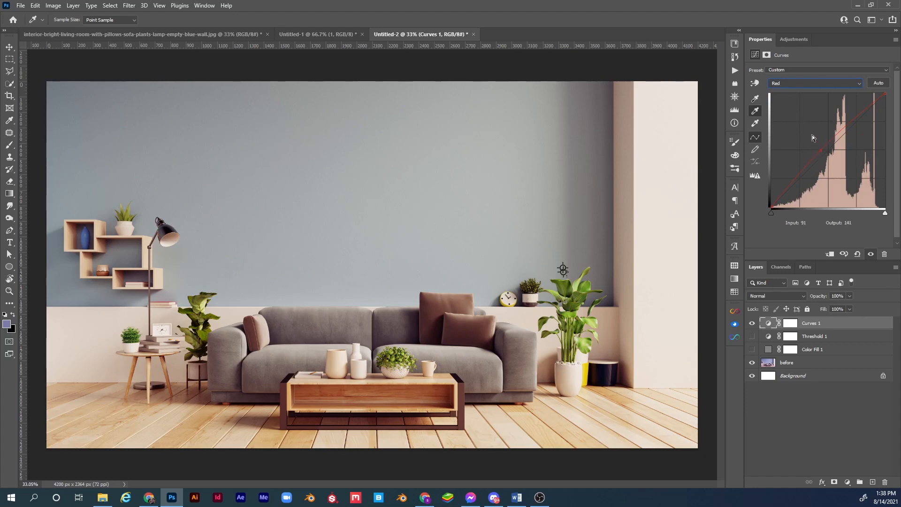
pyautogui.click(800, 84)
pyautogui.click(798, 107)
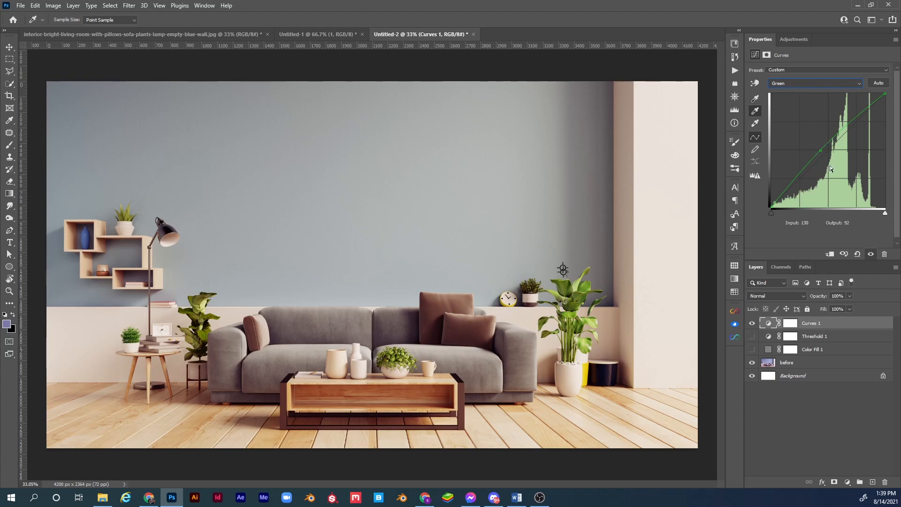
pyautogui.click(793, 80)
pyautogui.click(792, 113)
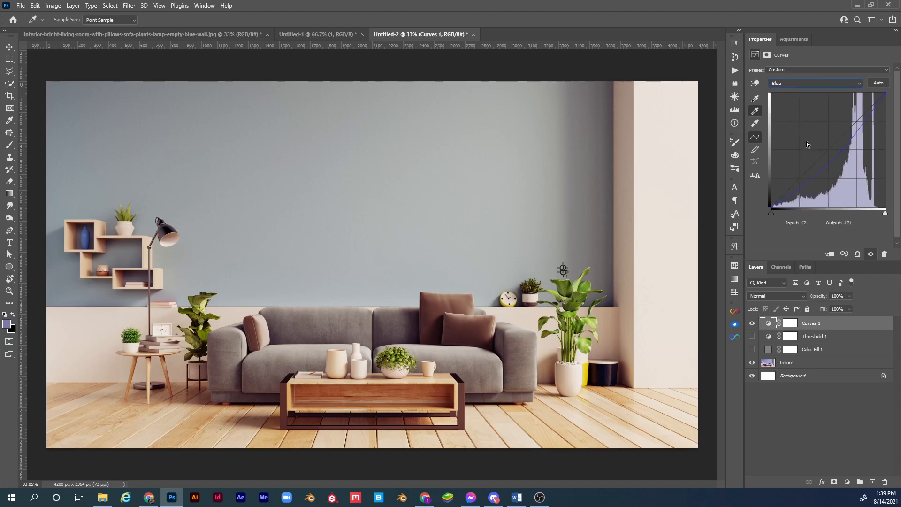